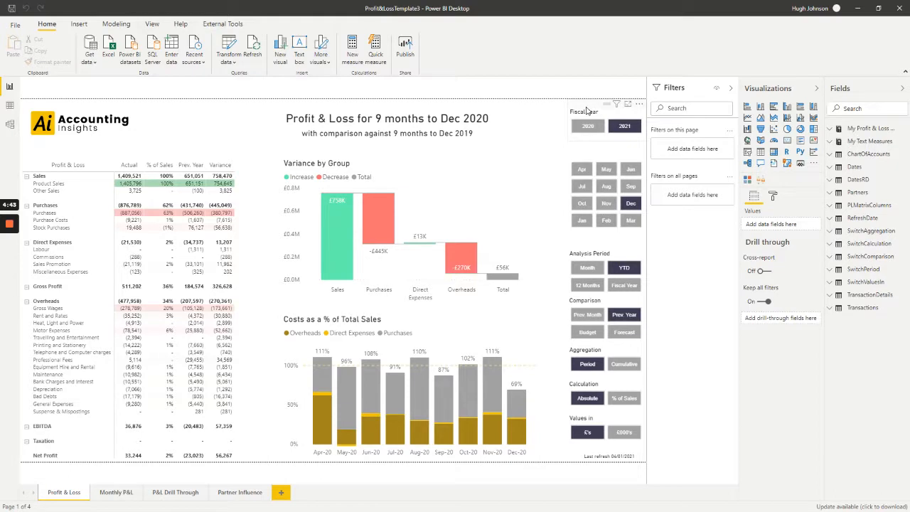
# Step: Examine the visual-level filters applied to the Fiscal Year slicer on the Profit & Loss page
pyautogui.click(586, 110)
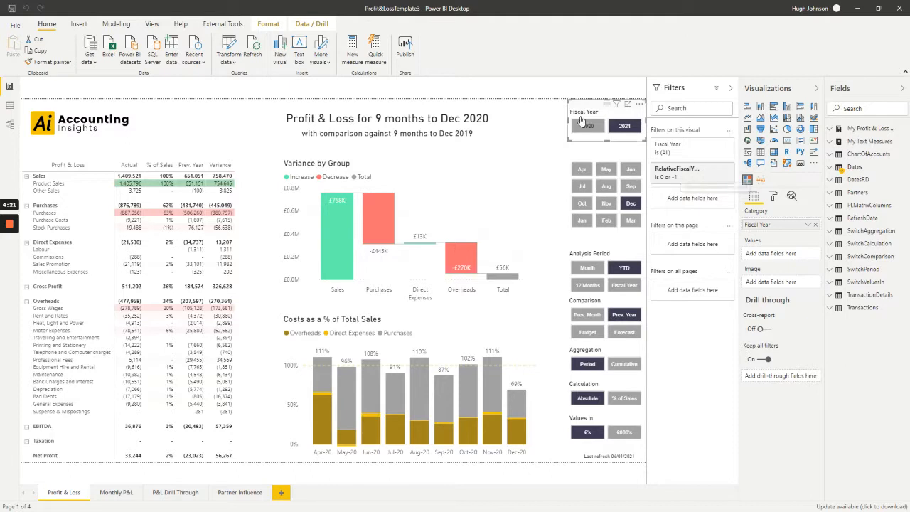
pyautogui.click(543, 116)
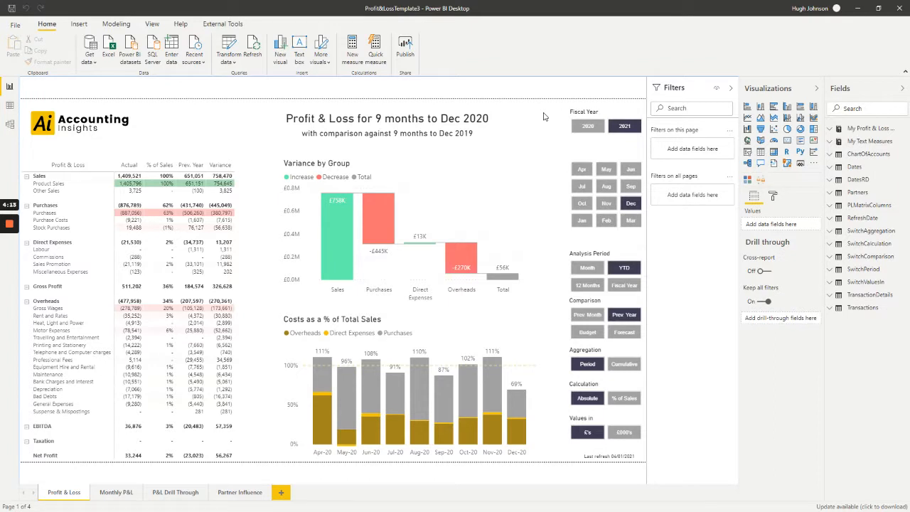
# Step: Switch to the Power Query Editor and review the DateToday and YearEndMonth queries before returning to the Dates query
pyautogui.hotkey('alt', 'Tab')
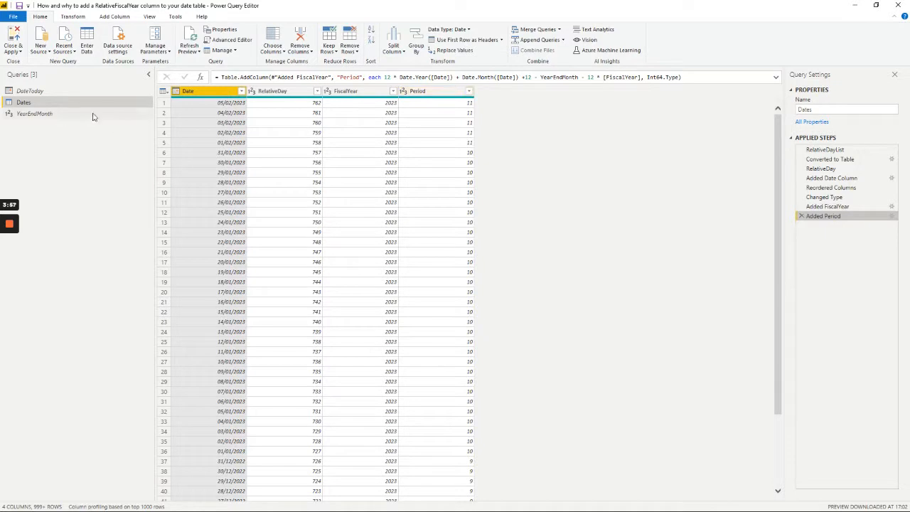
pyautogui.click(77, 92)
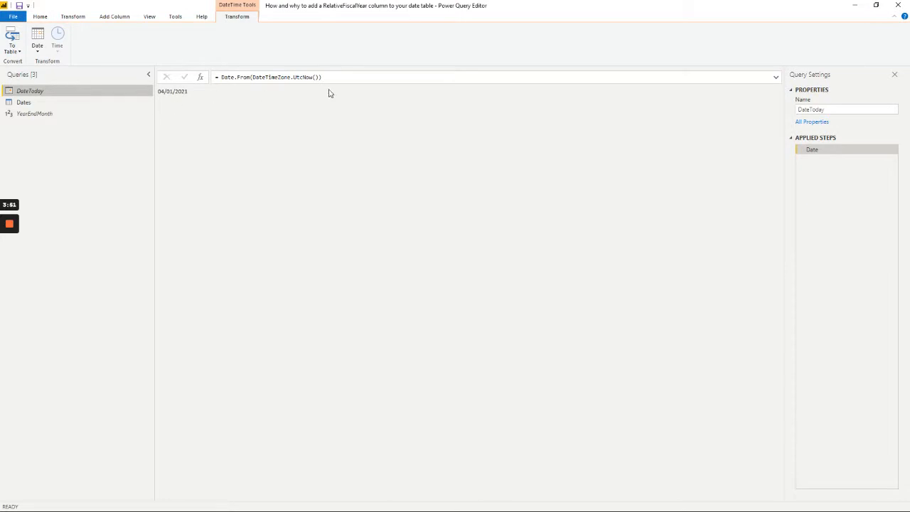
pyautogui.click(36, 115)
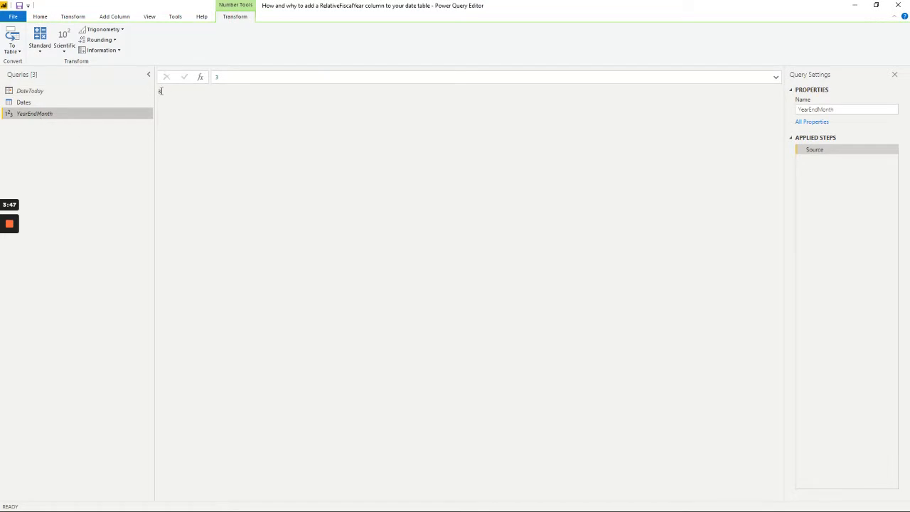
pyautogui.click(49, 105)
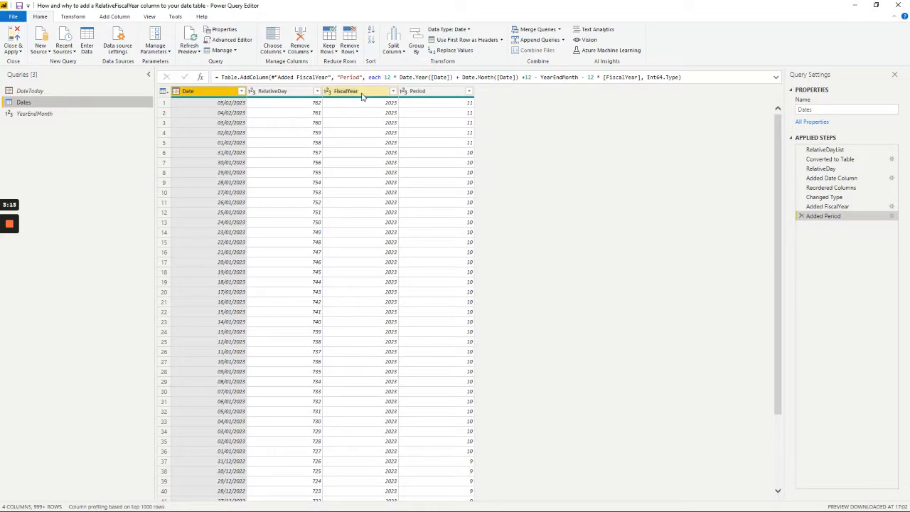
# Step: Copy the full custom column formula from the Added FiscalYear step and leave its settings unedited
pyautogui.click(892, 207)
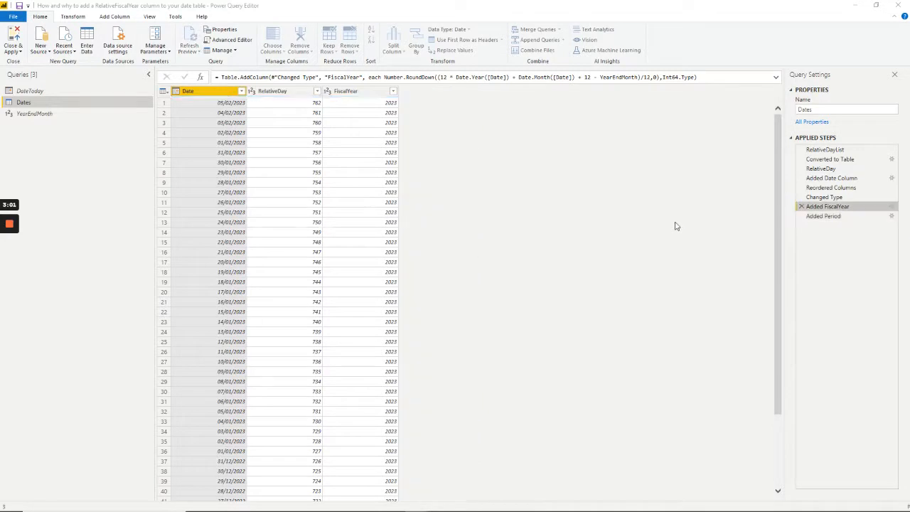
pyautogui.moveTo(417, 239); pyautogui.dragTo(311, 231)
pyautogui.hotkey('ctrl', 'c')
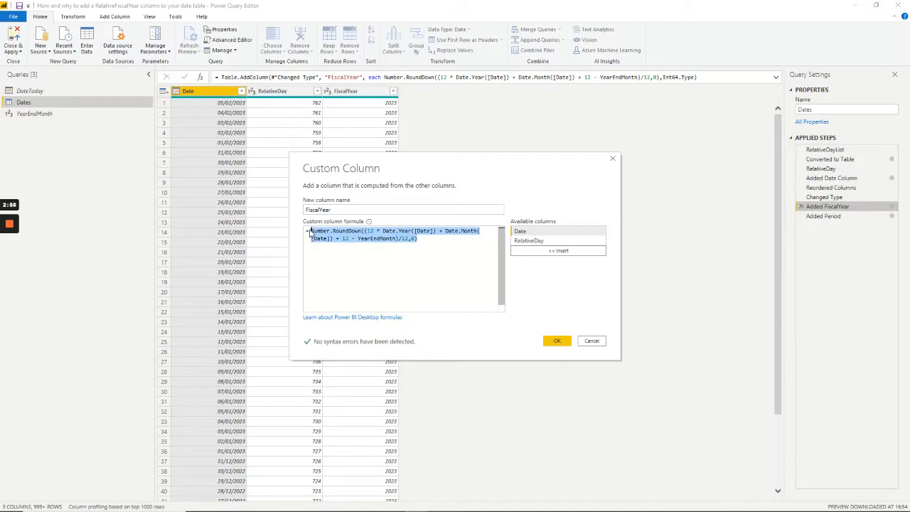
pyautogui.click(592, 341)
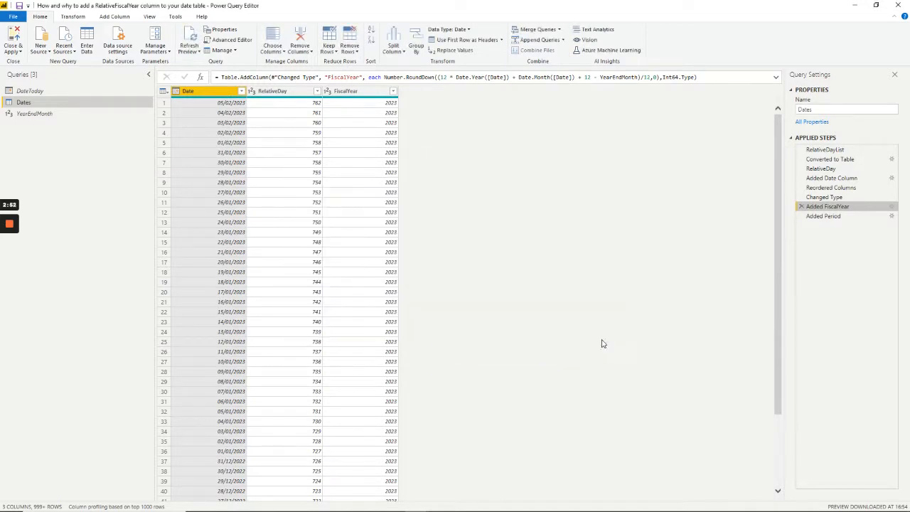
# Step: Insert a custom column step after Added FiscalYear and name the new column RelativeFiscalYear
pyautogui.click(116, 18)
pyautogui.click(48, 39)
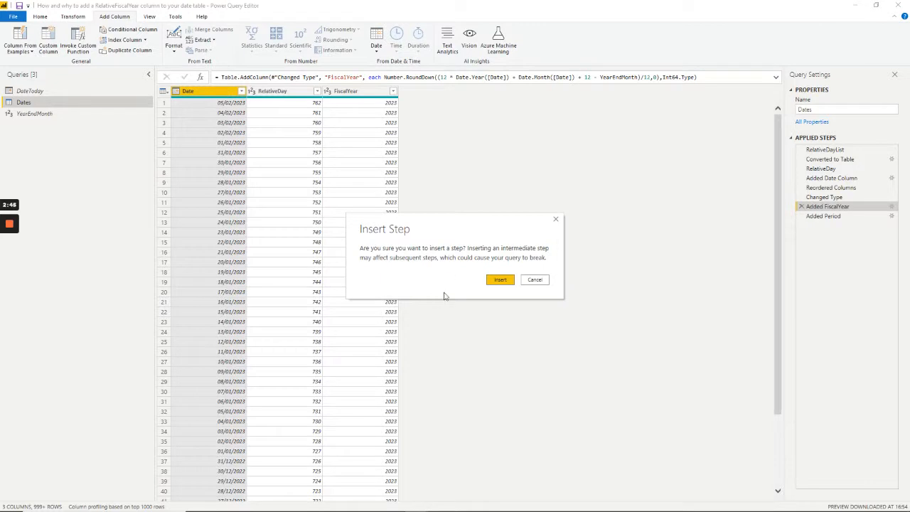
pyautogui.click(500, 281)
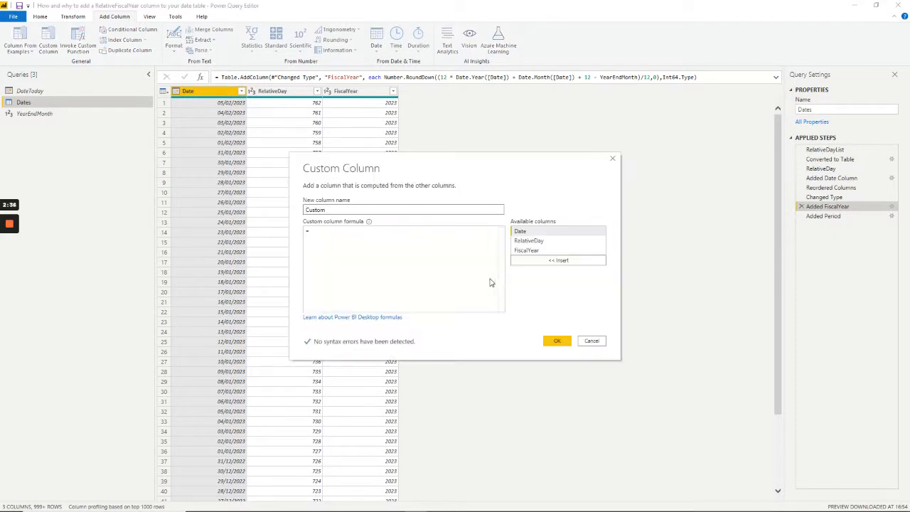
pyautogui.doubleClick(317, 210)
pyautogui.write('RelativeFiscalYear')
# Step: Paste the FiscalYear formula into the new column, replace both [Date] references with DateToday, and create the column
pyautogui.click(351, 235)
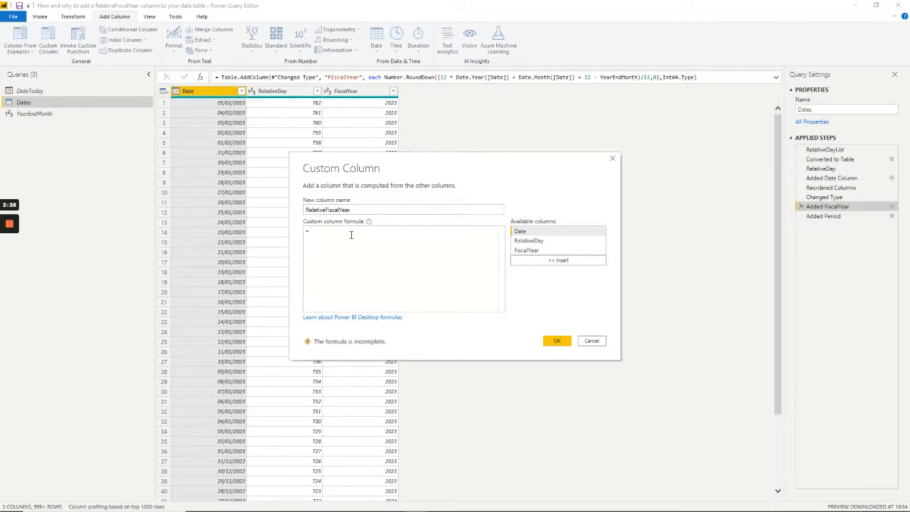
pyautogui.hotkey('ctrl', 'v')
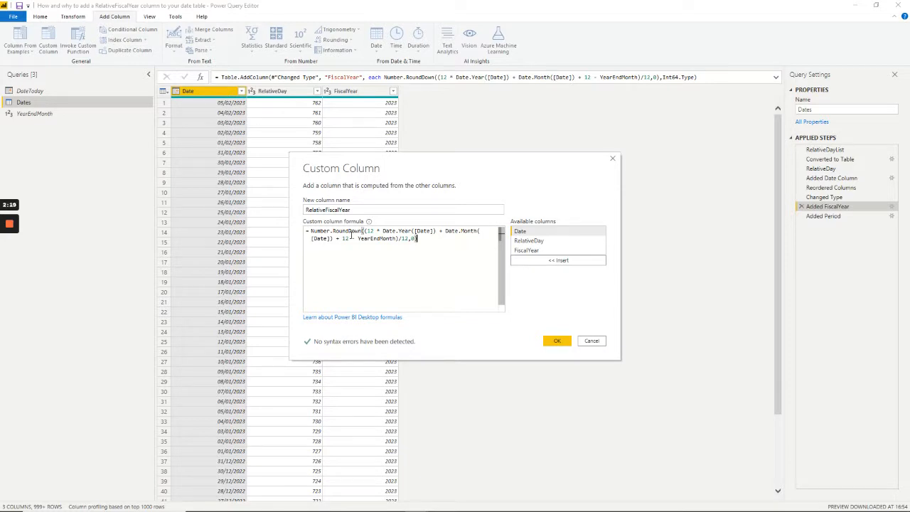
pyautogui.doubleClick(420, 231)
pyautogui.moveTo(414, 231); pyautogui.dragTo(433, 231)
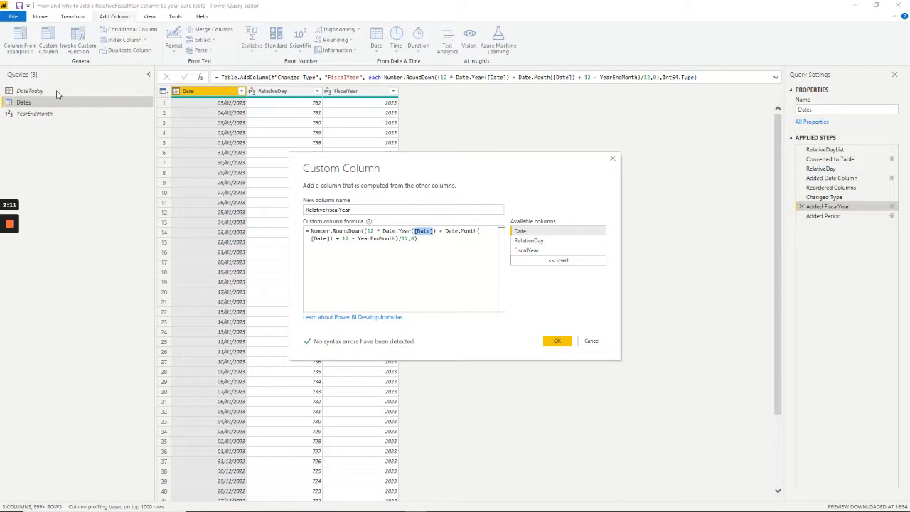
pyautogui.write('Date')
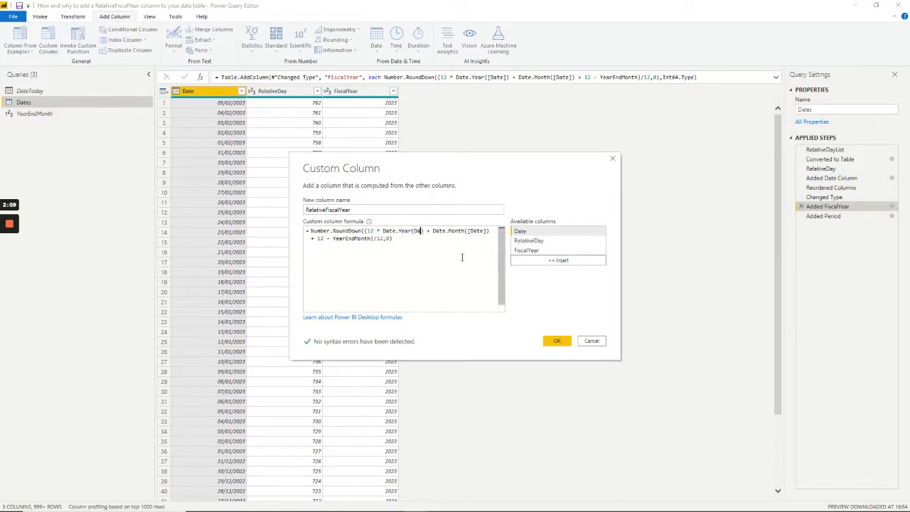
pyautogui.write('To')
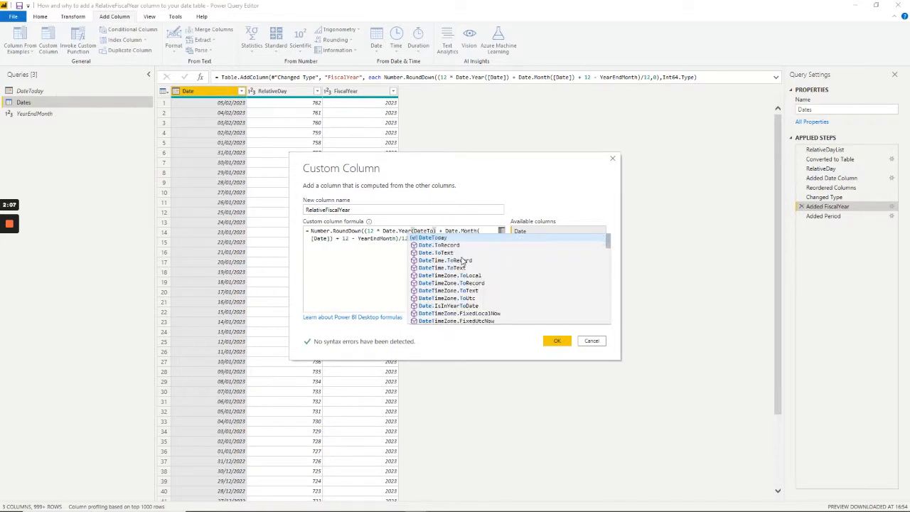
pyautogui.press('Tab')
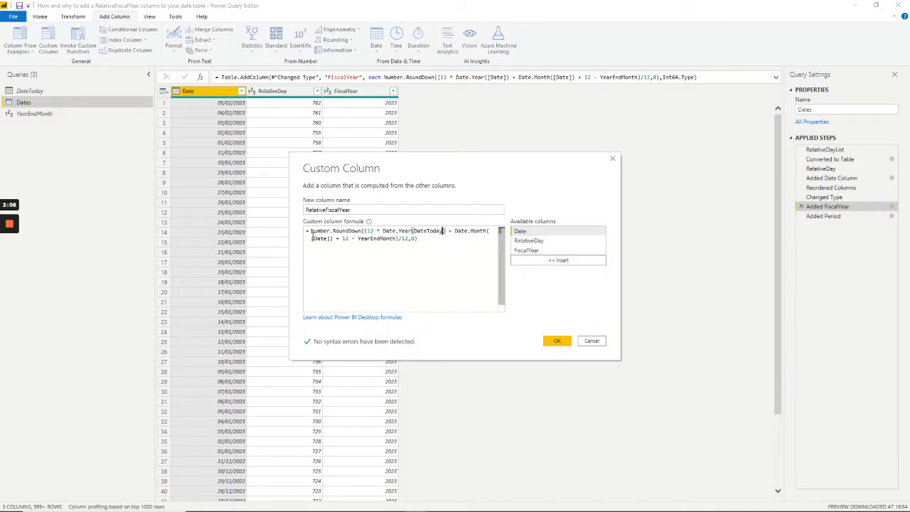
pyautogui.moveTo(312, 238); pyautogui.dragTo(331, 238)
pyautogui.write('Date')
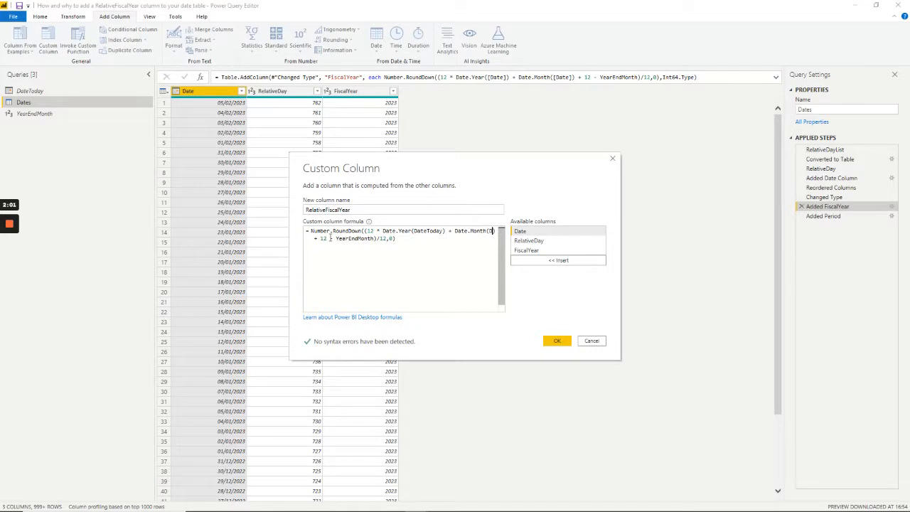
pyautogui.press('Tab')
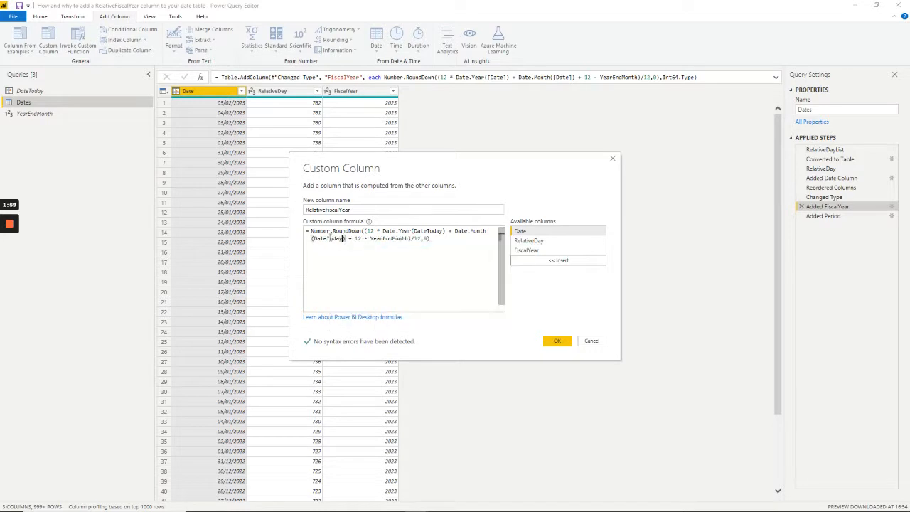
pyautogui.click(552, 341)
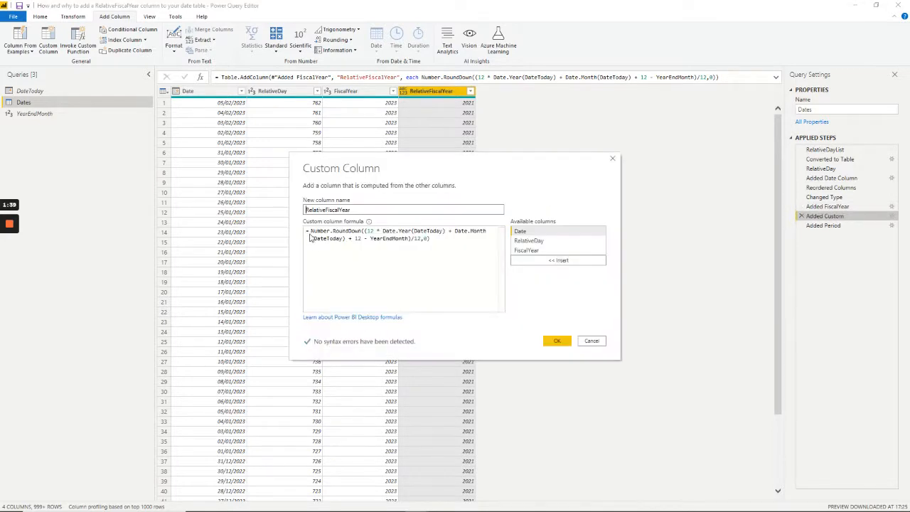
# Step: Edit the RelativeFiscalYear formula so the Number.RoundDown expression is subtracted from [FiscalYear]
pyautogui.click(311, 231)
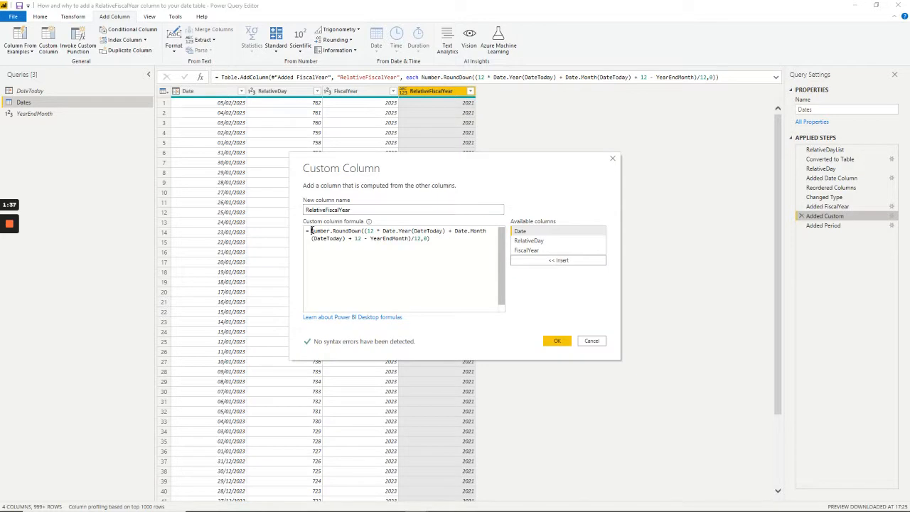
pyautogui.click(530, 252)
pyautogui.doubleClick(530, 252)
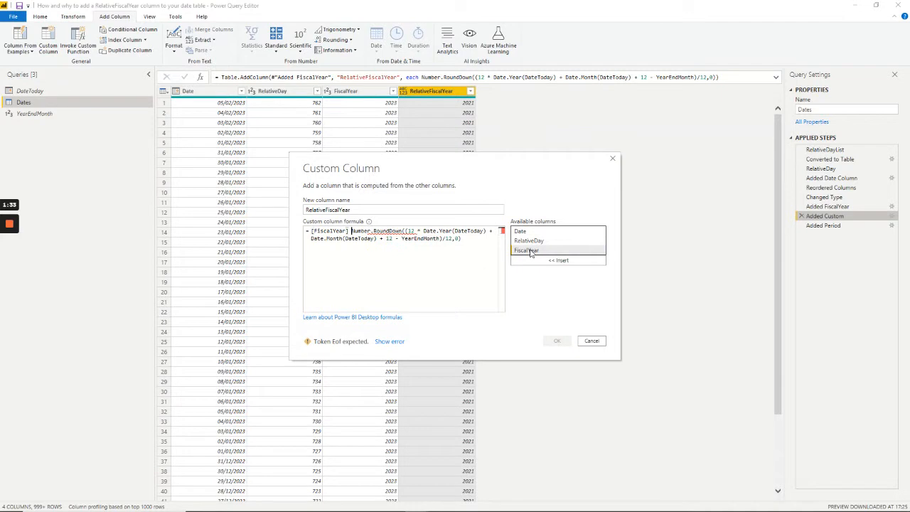
pyautogui.write('-')
pyautogui.click(469, 240)
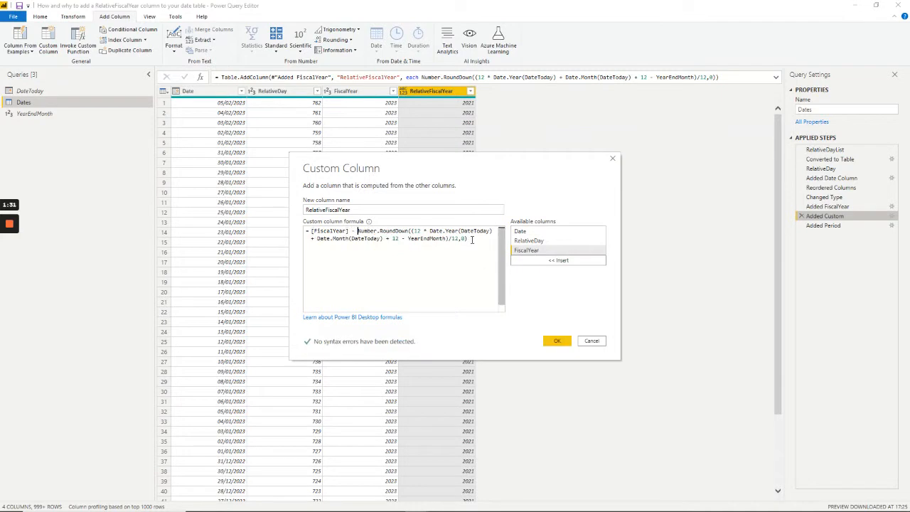
pyautogui.click(557, 342)
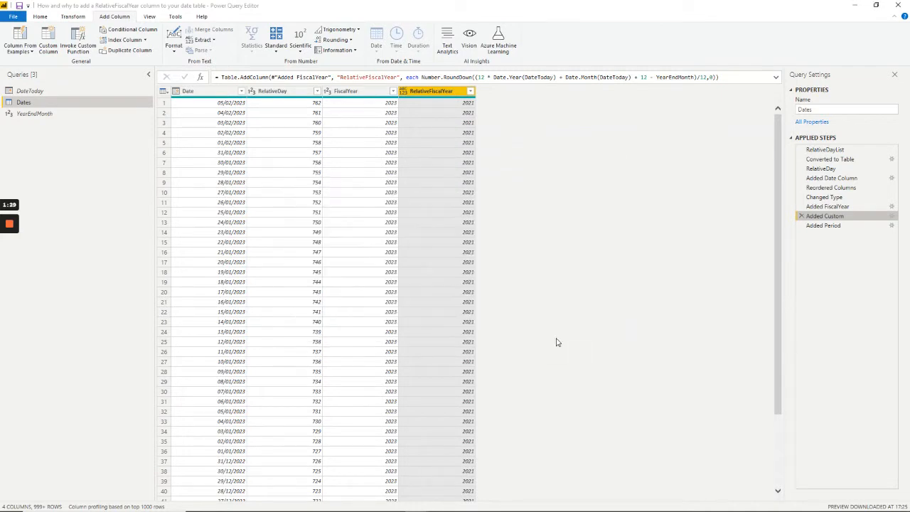
# Step: Add Int64.Type as the column type argument in the RelativeFiscalYear step's Table.AddColumn formula
pyautogui.click(761, 77)
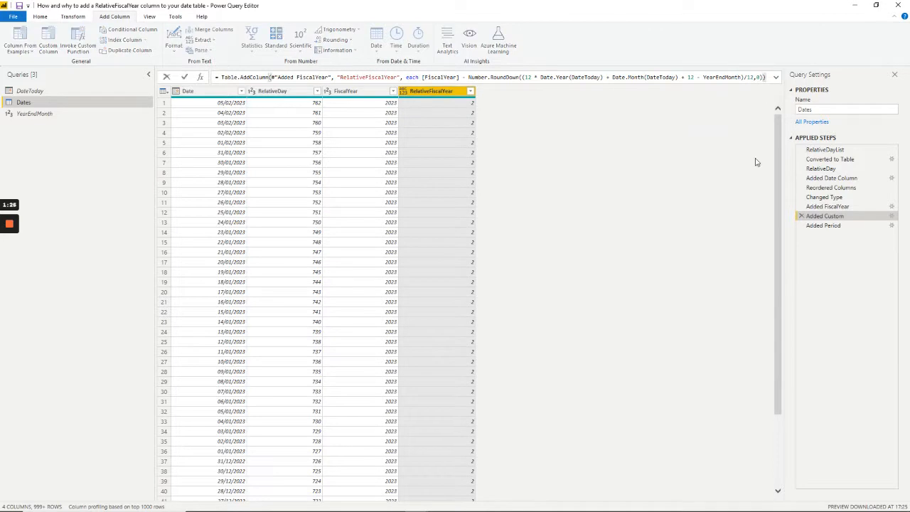
pyautogui.write(', ')
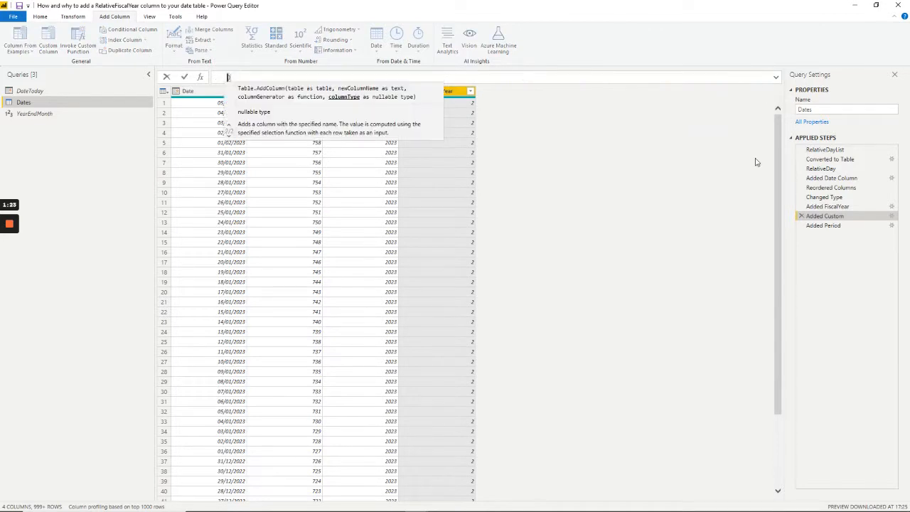
pyautogui.write('t')
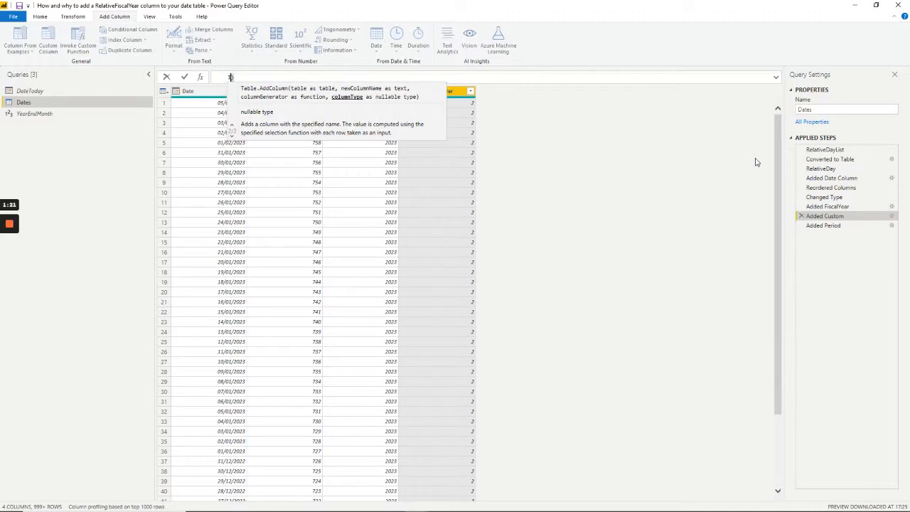
pyautogui.write('nt64.Type')
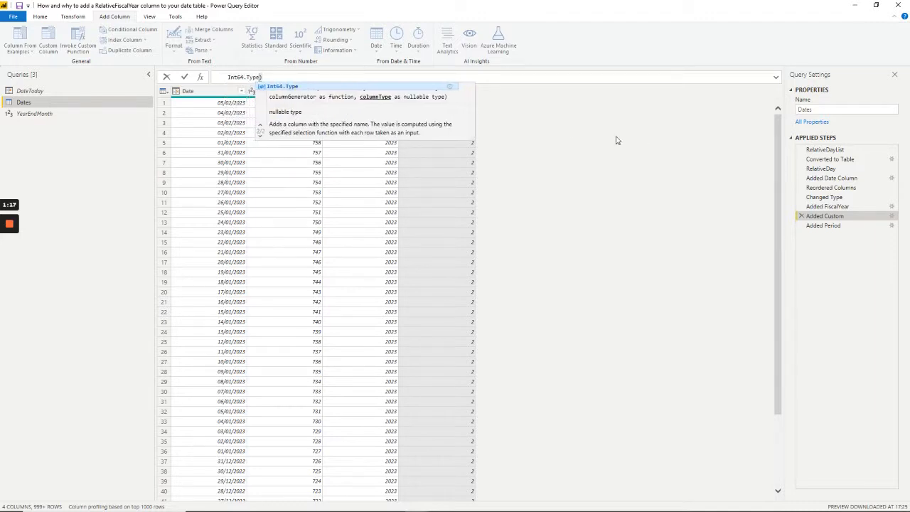
pyautogui.click(185, 77)
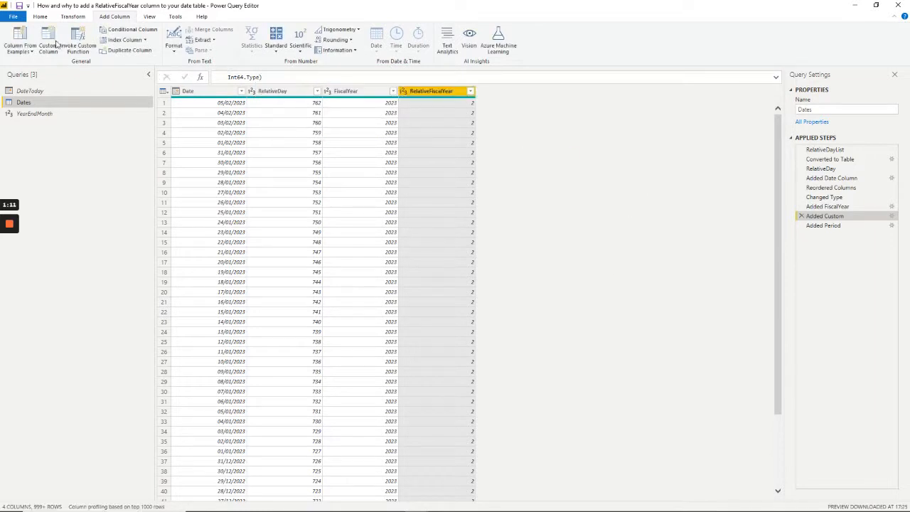
# Step: In the Dates query's Advanced Editor, rename the Added Custom step to Added RelativeFiscalYear and update the reference in Added Period
pyautogui.click(39, 17)
pyautogui.click(226, 40)
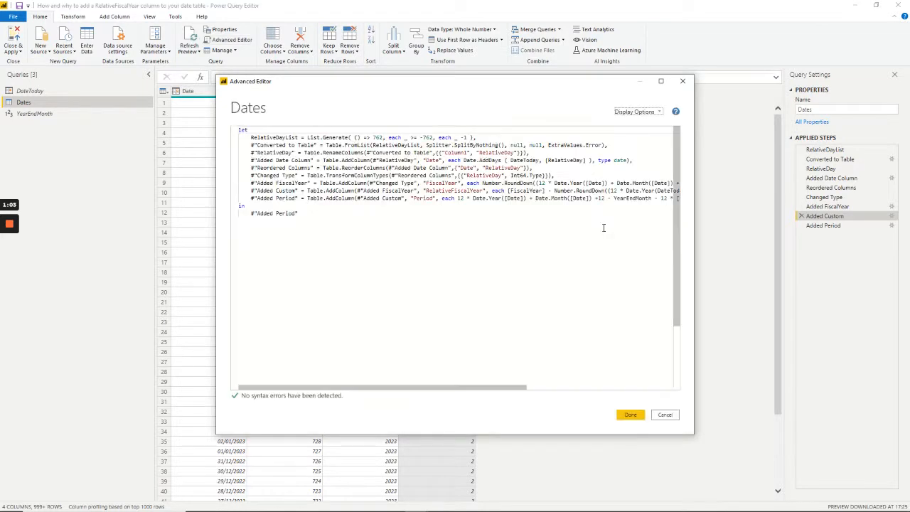
pyautogui.doubleClick(285, 191)
pyautogui.write('RelativeFiscalYear')
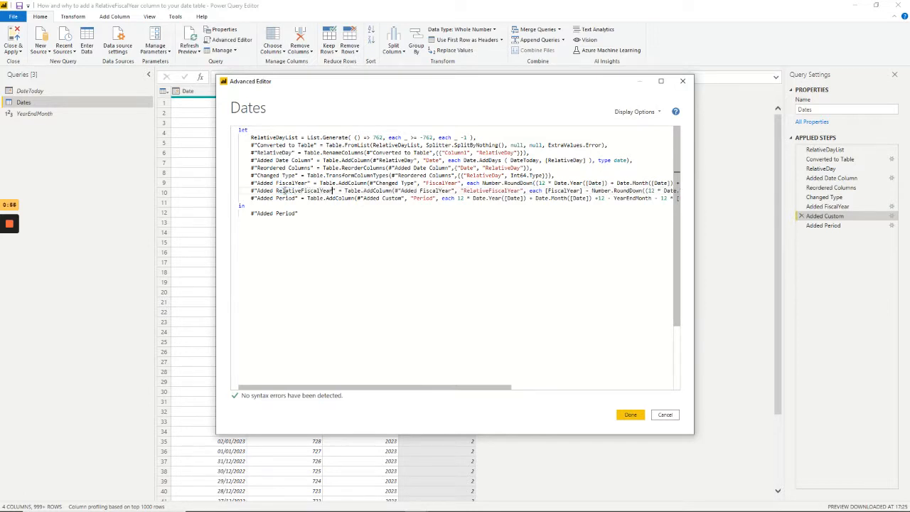
pyautogui.doubleClick(390, 198)
pyautogui.write('Relat')
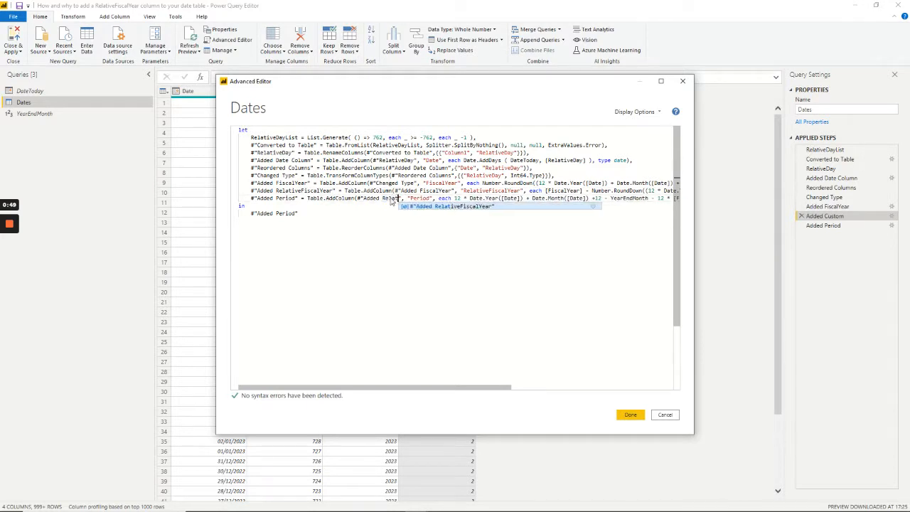
pyautogui.press('Tab')
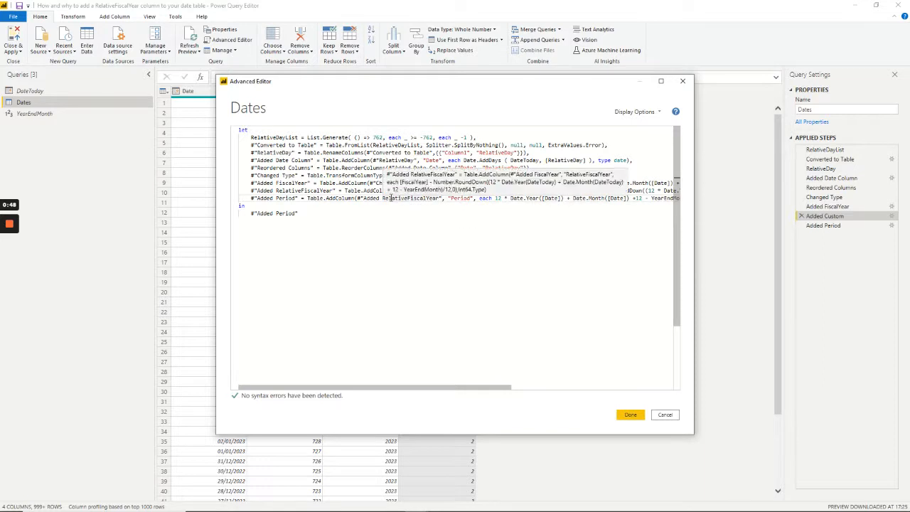
pyautogui.click(630, 417)
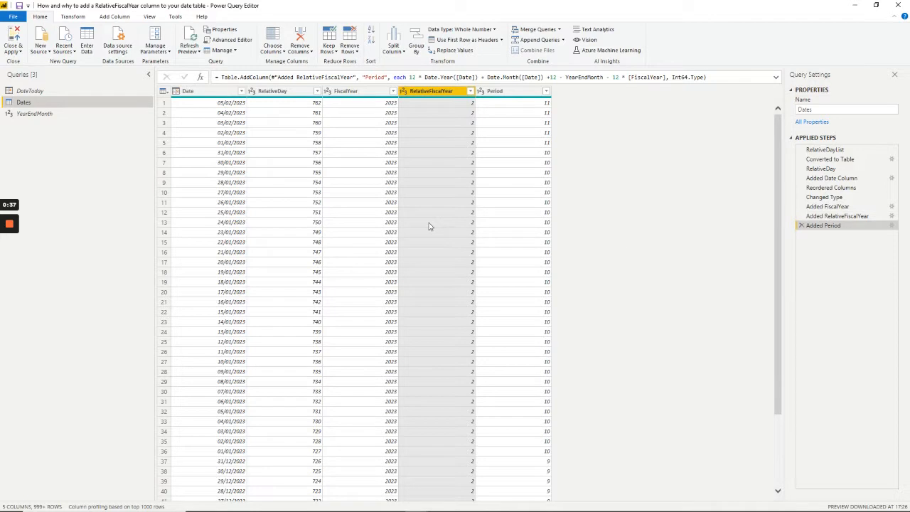
# Step: Close the query editor with the changes applied and return to the Profit & Loss report
pyautogui.click(12, 31)
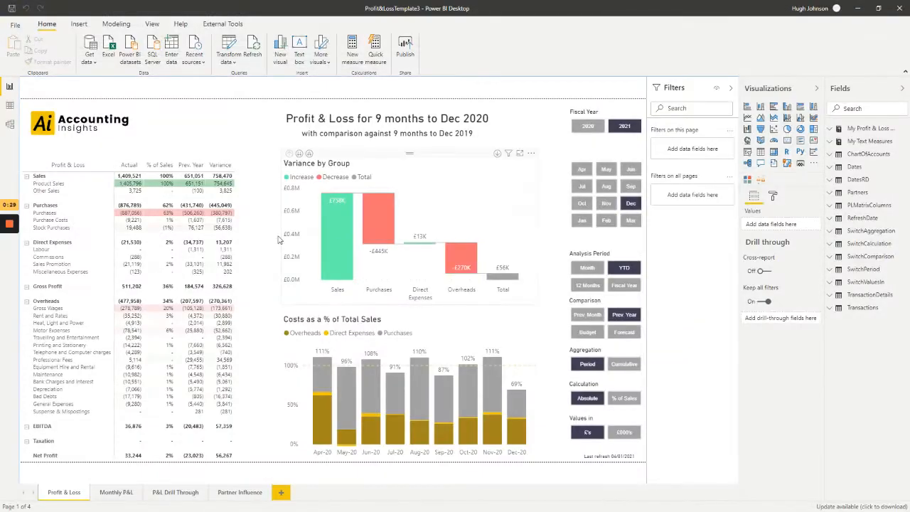
pyautogui.moveTo(10, 226)
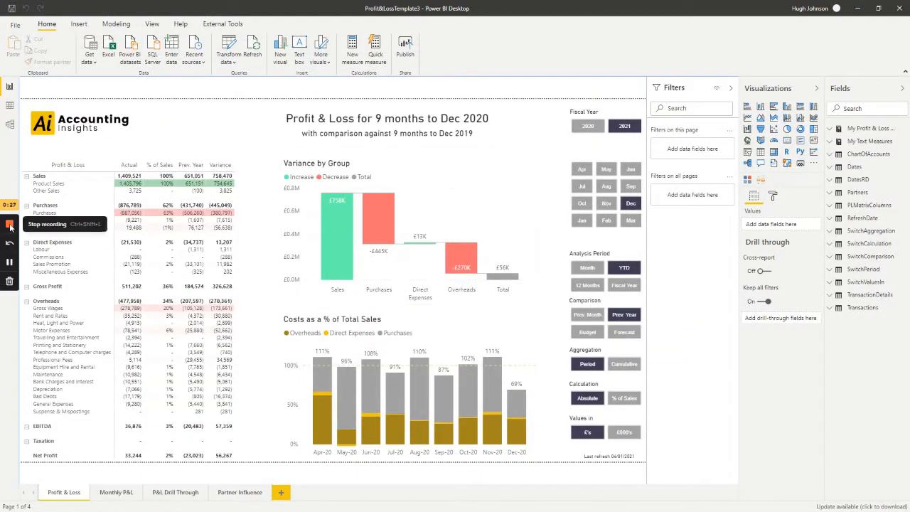